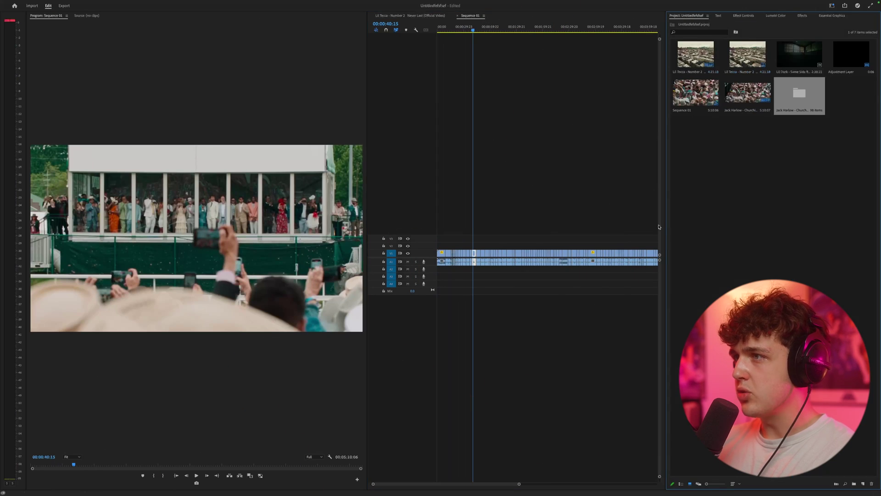
# Locate a cut around three minutes into Sequence 01 and create a 1920 × 1080 adjustment layer at 23.976 fps.
pyautogui.moveTo(476, 26); pyautogui.dragTo(481, 30)
pyautogui.press('space')
pyautogui.press('=')
pyautogui.press('=')
pyautogui.press('=')
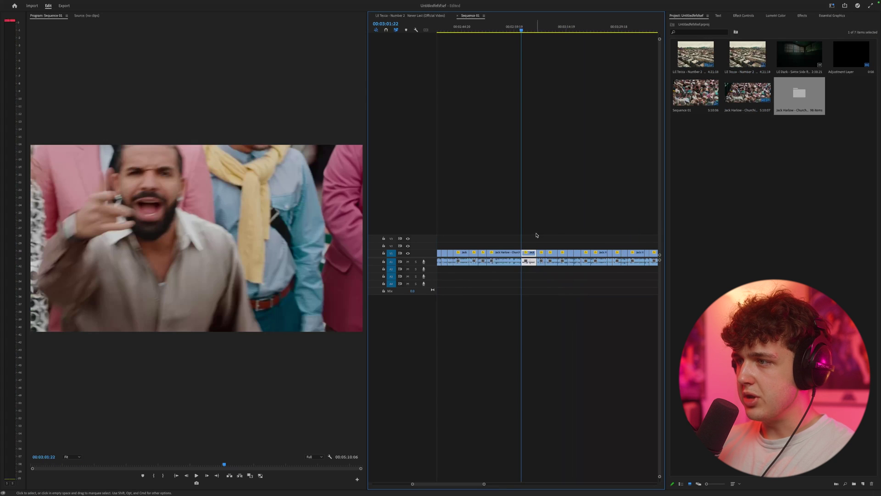
pyautogui.moveTo(529, 27)
pyautogui.mouseDown()
pyautogui.moveTo(541, 27)
pyautogui.moveTo(531, 28)
pyautogui.mouseUp()
pyautogui.moveTo(532, 27); pyautogui.dragTo(531, 28)
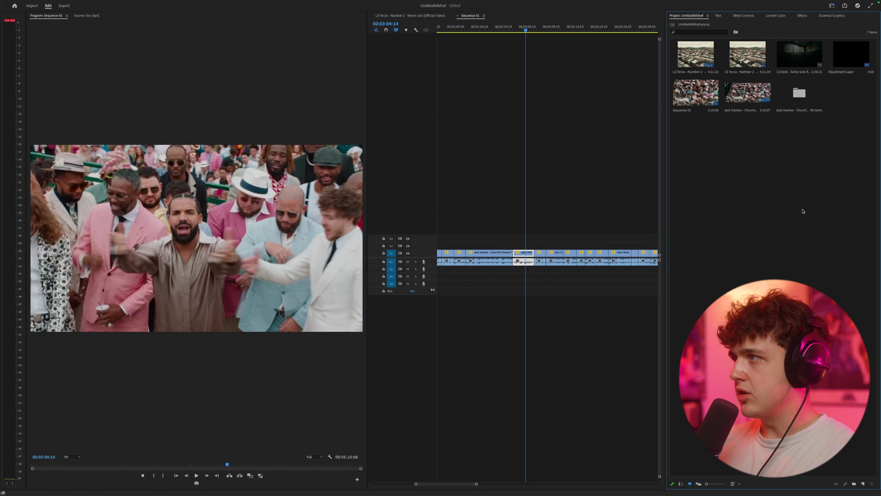
pyautogui.rightClick(720, 208)
pyautogui.moveTo(744, 236)
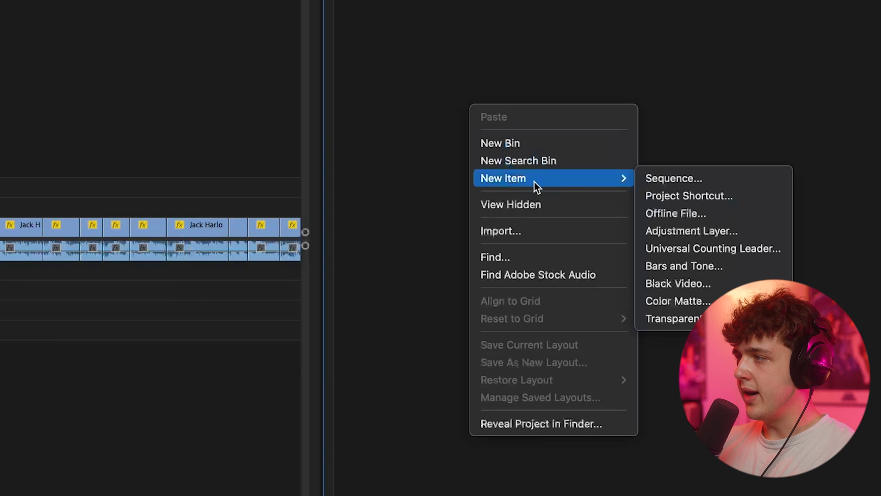
pyautogui.click(651, 231)
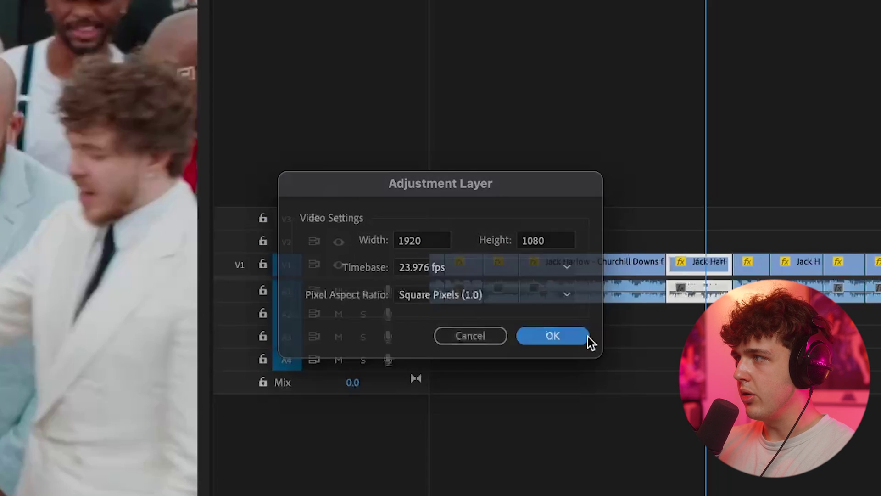
pyautogui.click(588, 338)
# Place the new adjustment layer on V2 over the cut, spanning 00:03:01:18 to 00:03:02:00.
pyautogui.moveTo(851, 94); pyautogui.dragTo(584, 192)
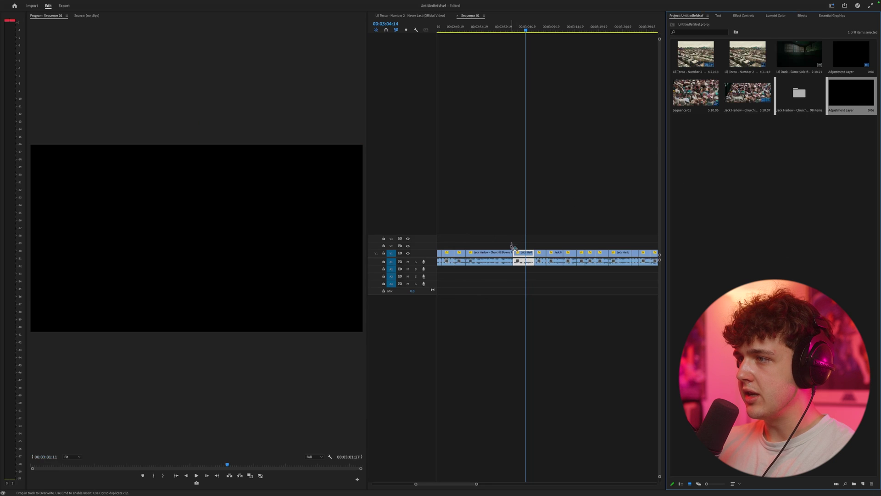
pyautogui.moveTo(513, 246); pyautogui.dragTo(513, 246)
pyautogui.scroll(5, 495, 250)
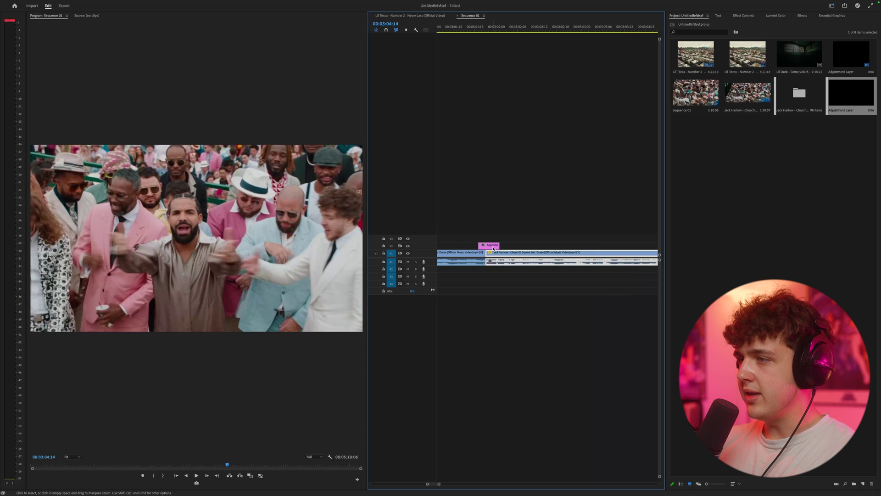
pyautogui.scroll(2, 494, 249)
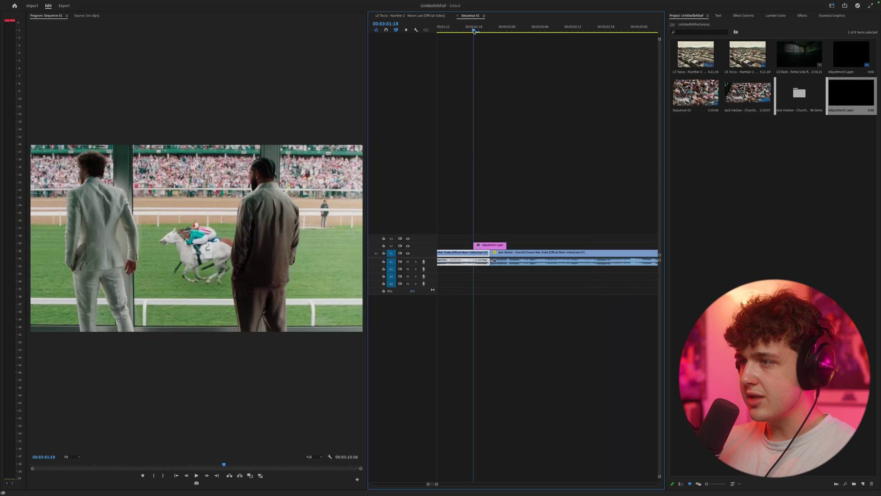
pyautogui.moveTo(474, 31); pyautogui.dragTo(506, 31)
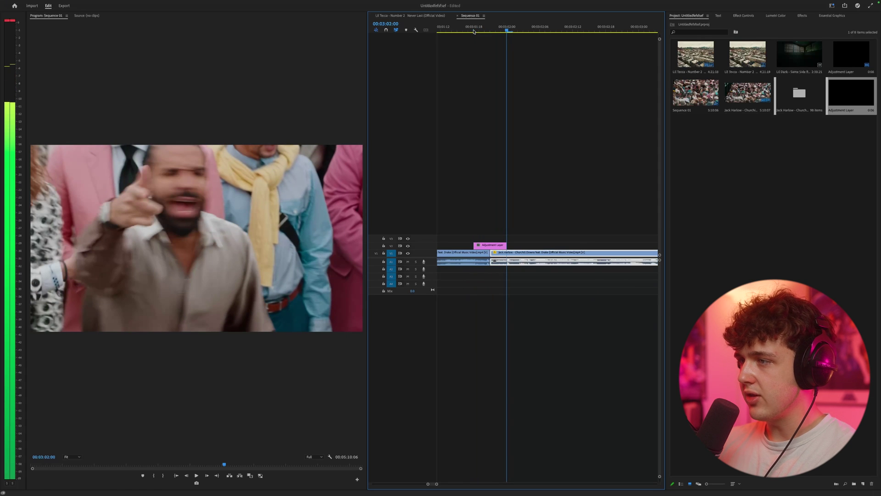
# Find the Directional Blur video effect and apply it to the adjustment layer over the cut.
pyautogui.click(491, 246)
pyautogui.moveTo(462, 28); pyautogui.dragTo(490, 29)
pyautogui.click(802, 16)
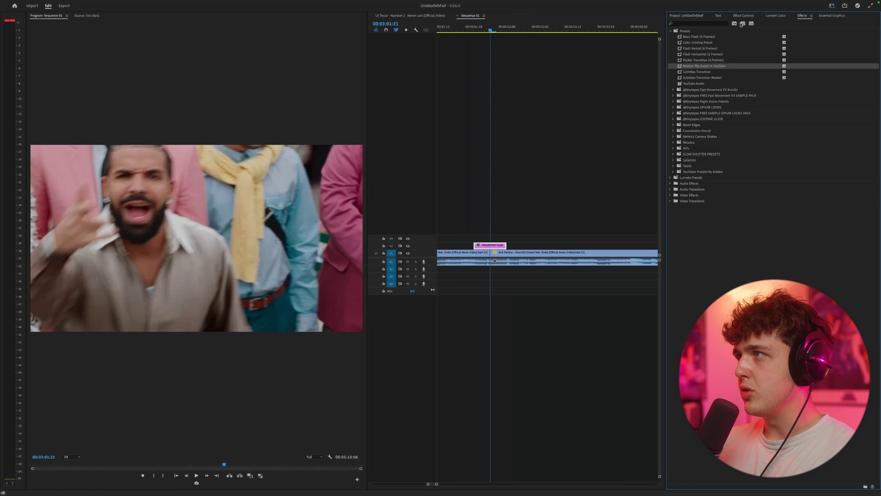
pyautogui.click(692, 23)
pyautogui.write('direc')
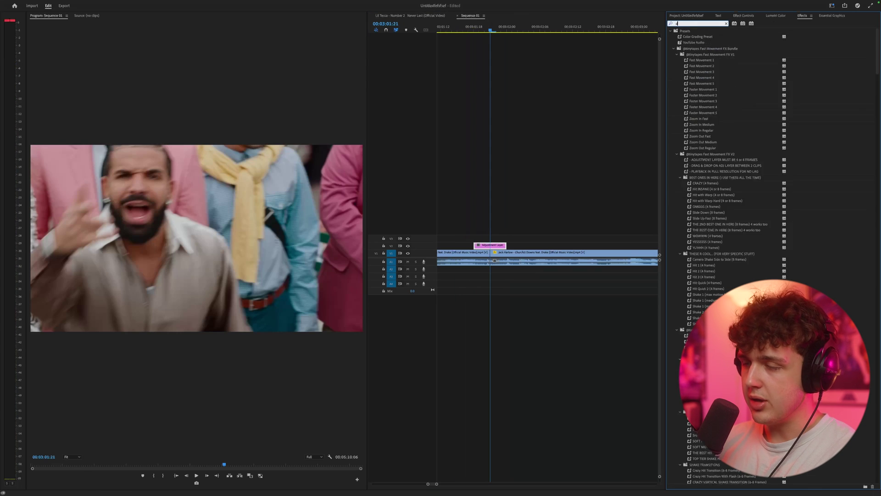
pyautogui.click(706, 68)
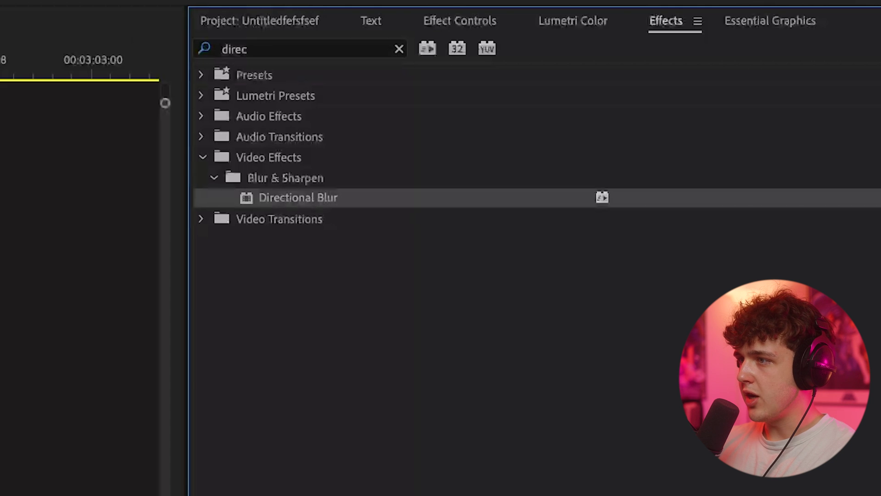
# Find the Brightness & Contrast video effect and add it to the same adjustment layer.
pyautogui.click(285, 49)
pyautogui.write('bright')
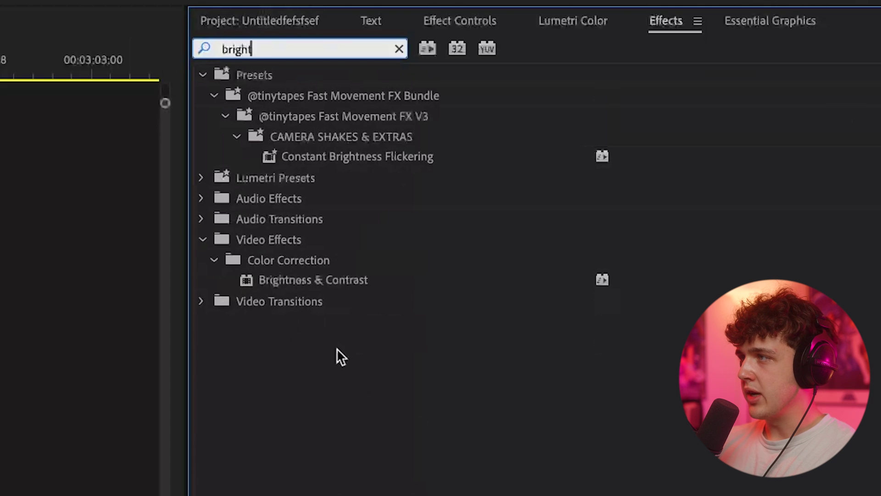
pyautogui.click(360, 285)
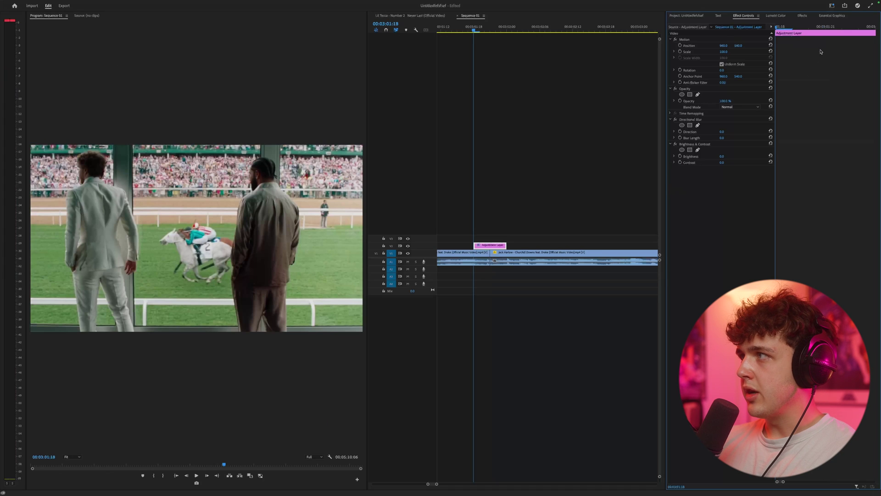
# Keyframe the Directional Blur's Blur Length at 72 on 00:03:01:21 and at 0 at the adjustment layer's start and end.
pyautogui.click(828, 26)
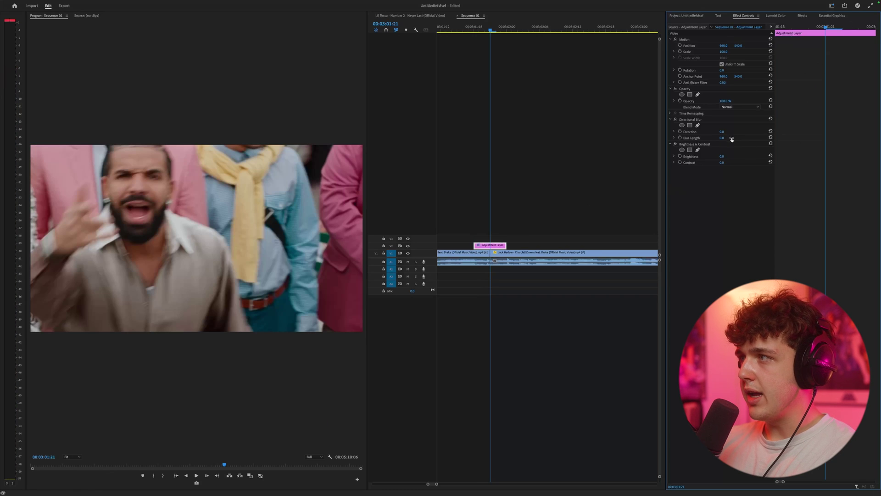
pyautogui.moveTo(732, 139); pyautogui.dragTo(765, 139)
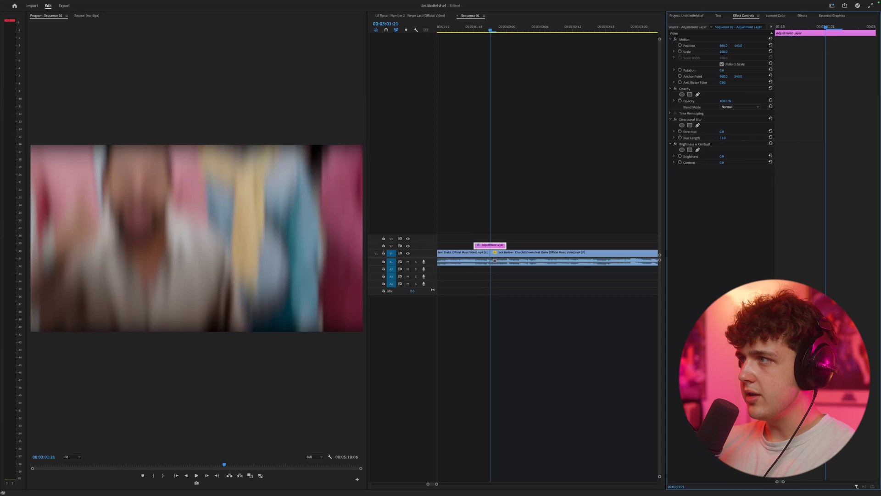
pyautogui.click(784, 27)
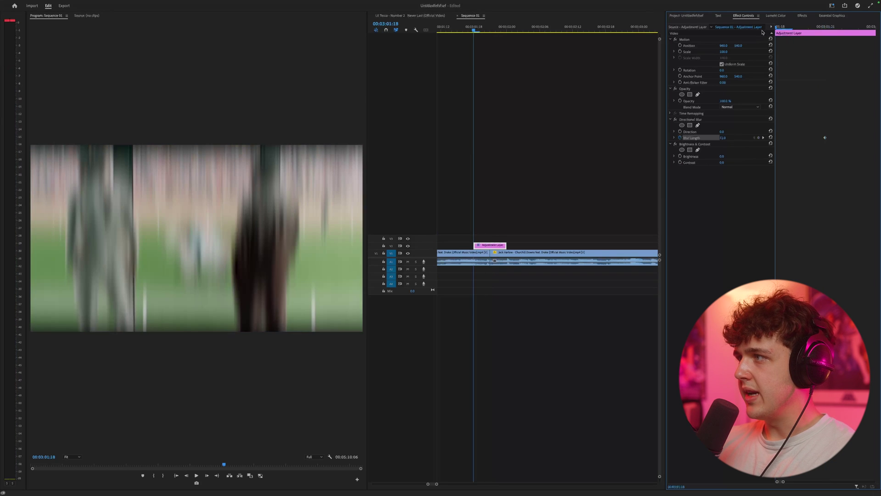
pyautogui.click(770, 138)
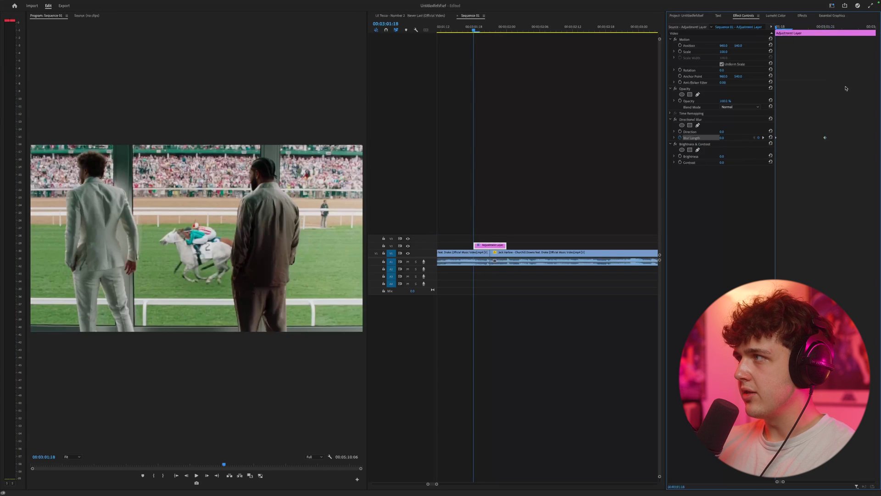
pyautogui.click(859, 28)
pyautogui.click(771, 138)
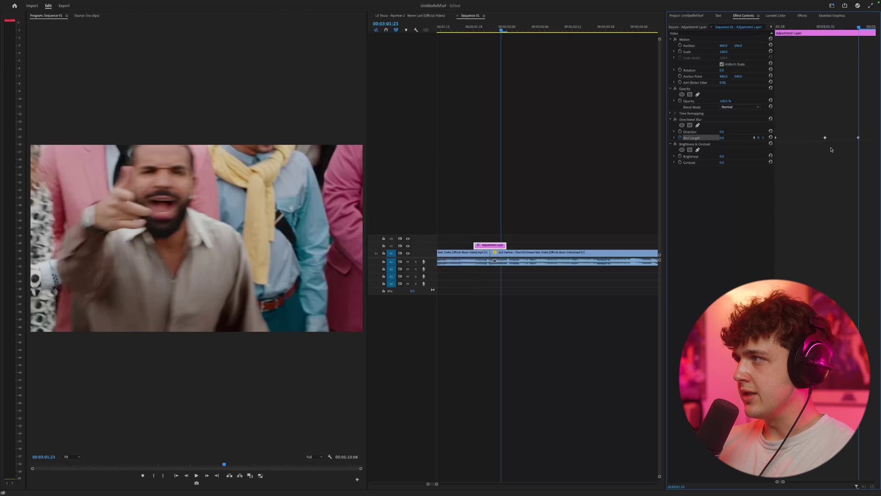
pyautogui.moveTo(859, 137); pyautogui.dragTo(872, 142)
# Play the cut repeatedly from just before the adjustment layer to check the animated directional blur.
pyautogui.moveTo(859, 27); pyautogui.dragTo(775, 29)
pyautogui.scroll(-1, 519, 98)
pyautogui.click(473, 28)
pyautogui.press('space')
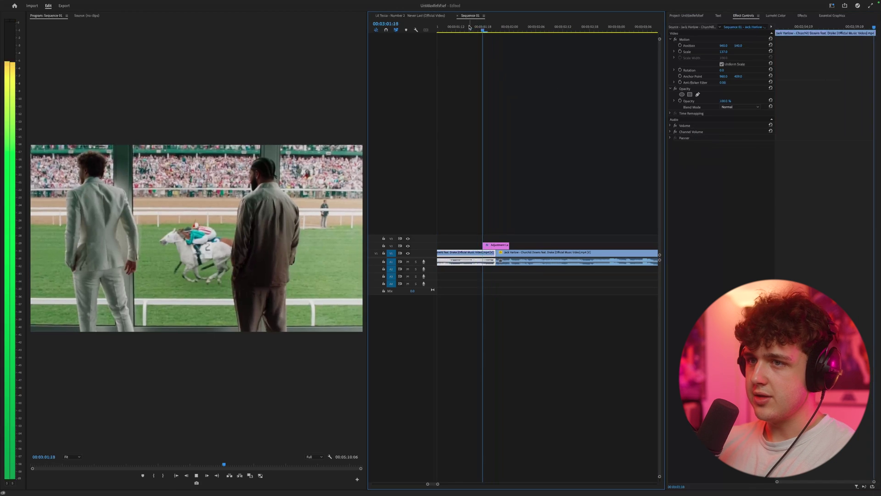
pyautogui.click(468, 26)
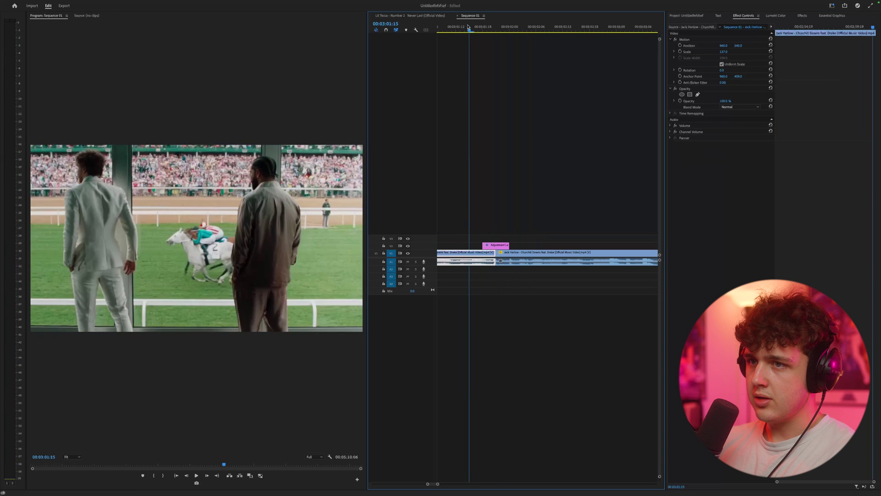
pyautogui.press('space')
pyautogui.click(468, 26)
pyautogui.press('space')
pyautogui.click(468, 27)
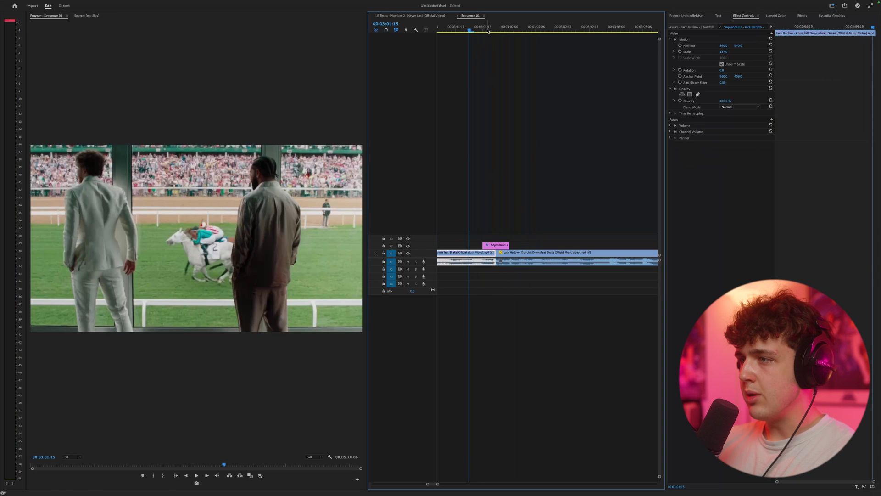
# Keyframe Brightness at 77.4 and Contrast at 22.4 on 00:03:01:21, with both at 0 two frames either side.
pyautogui.click(487, 27)
pyautogui.click(499, 245)
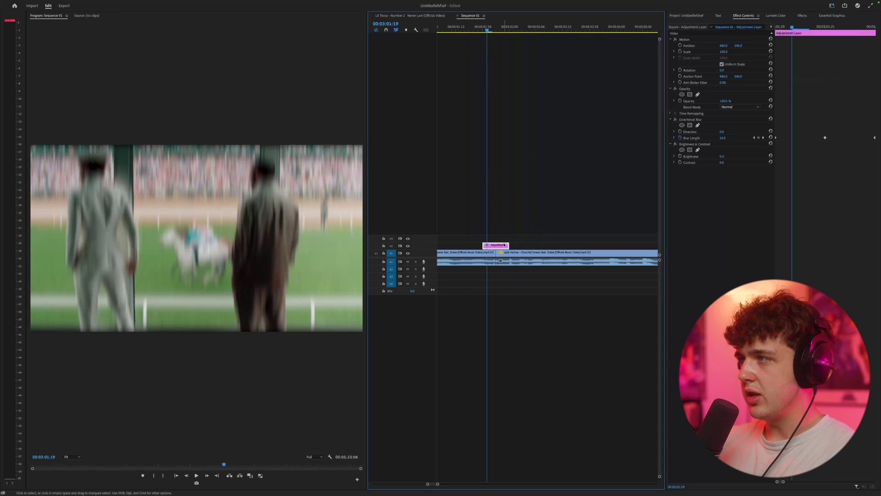
pyautogui.click(827, 32)
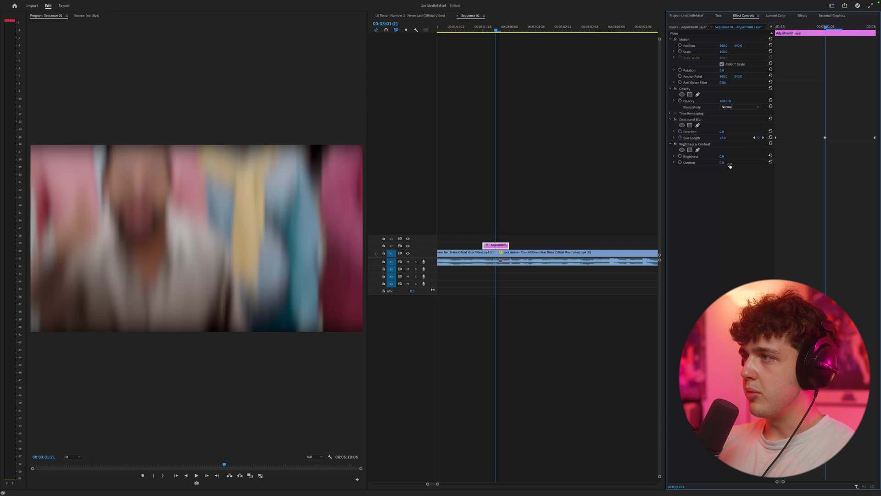
pyautogui.click(680, 157)
pyautogui.click(680, 162)
pyautogui.moveTo(722, 157)
pyautogui.mouseDown()
pyautogui.moveTo(758, 157)
pyautogui.moveTo(732, 163)
pyautogui.mouseUp()
pyautogui.press('Left')
pyautogui.press('Left')
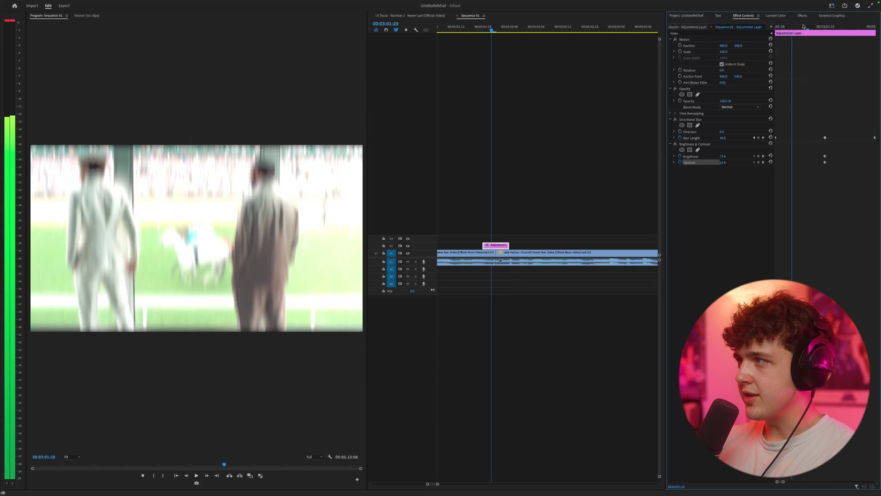
# Play back the cut from before the adjustment layer to check the combined blur and brightness flash.
pyautogui.press('space')
pyautogui.click(477, 27)
pyautogui.moveTo(477, 28)
pyautogui.mouseDown()
pyautogui.moveTo(535, 28)
pyautogui.moveTo(473, 28)
pyautogui.mouseUp()
pyautogui.press('space')
pyautogui.click(474, 28)
pyautogui.press('space')
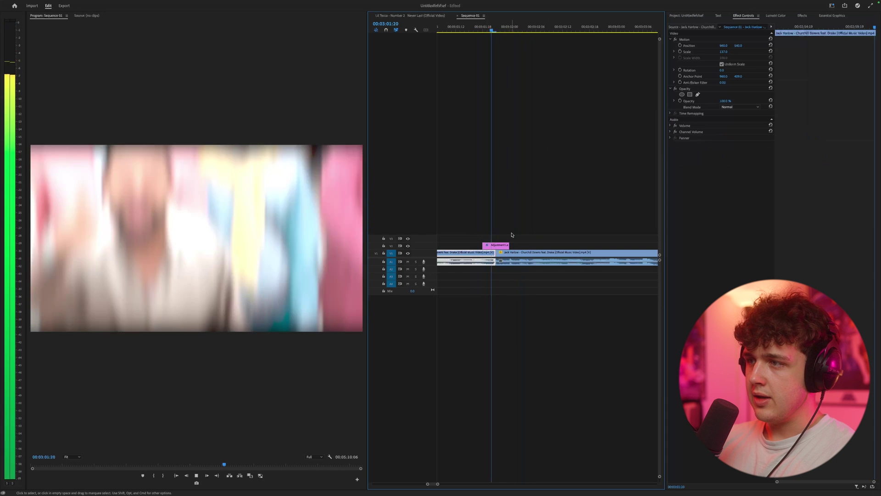
pyautogui.press('space')
# Lower the middle Blur Length keyframe to about 50 and align its outer keyframes with the Brightness and Contrast ones.
pyautogui.click(501, 245)
pyautogui.click(825, 28)
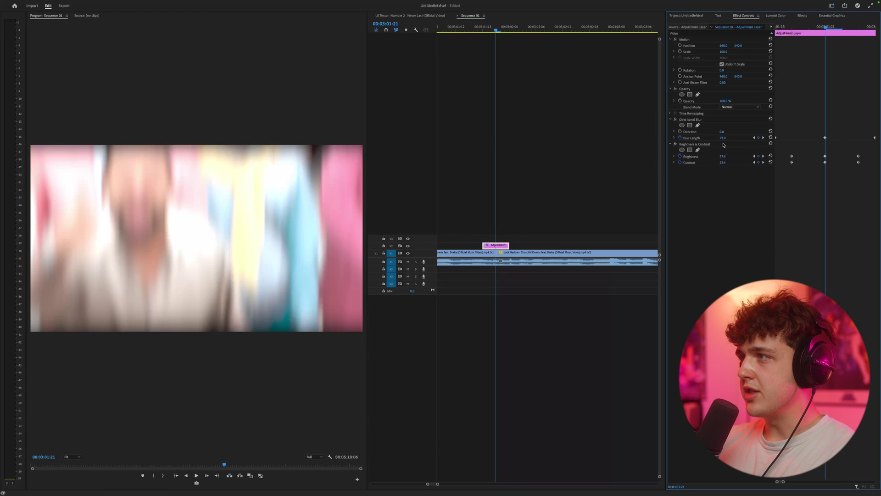
pyautogui.moveTo(723, 138)
pyautogui.mouseDown()
pyautogui.moveTo(764, 137)
pyautogui.moveTo(702, 137)
pyautogui.moveTo(713, 138)
pyautogui.mouseUp()
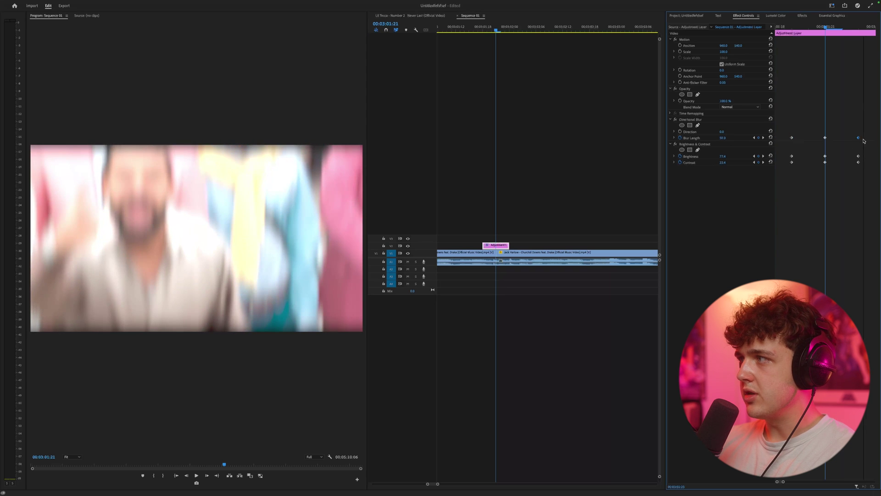
# Replay the transition several times to judge the softer blur and its tighter keyframe timing.
pyautogui.click(478, 30)
pyautogui.press('space')
pyautogui.click(478, 29)
pyautogui.press('space')
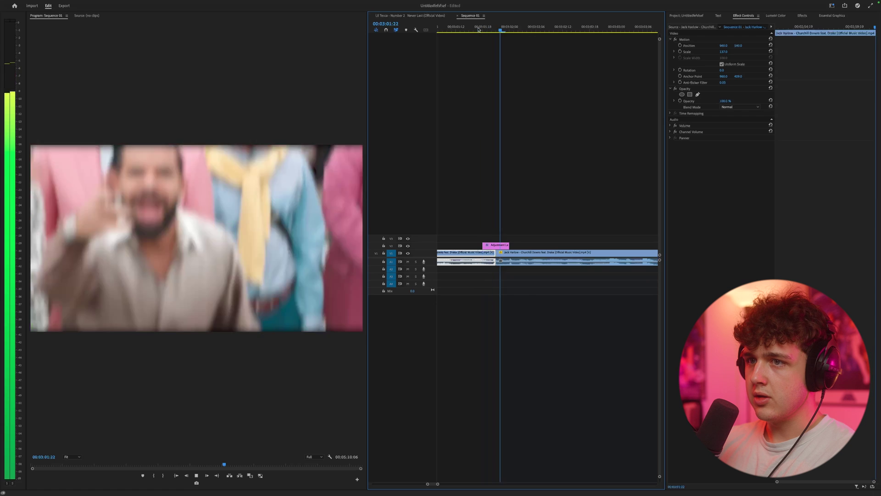
pyautogui.click(478, 30)
pyautogui.press('space')
pyautogui.click(478, 30)
pyautogui.press('space')
pyautogui.press('space')
# Expand the Blur Length, Brightness and Contrast graphs and apply Ease Out to their first keyframes.
pyautogui.click(498, 245)
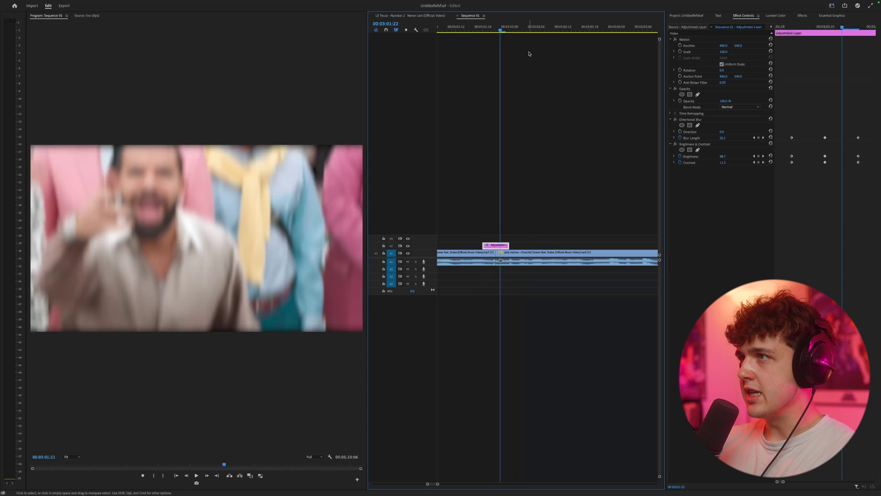
pyautogui.press('Left')
pyautogui.press('Left')
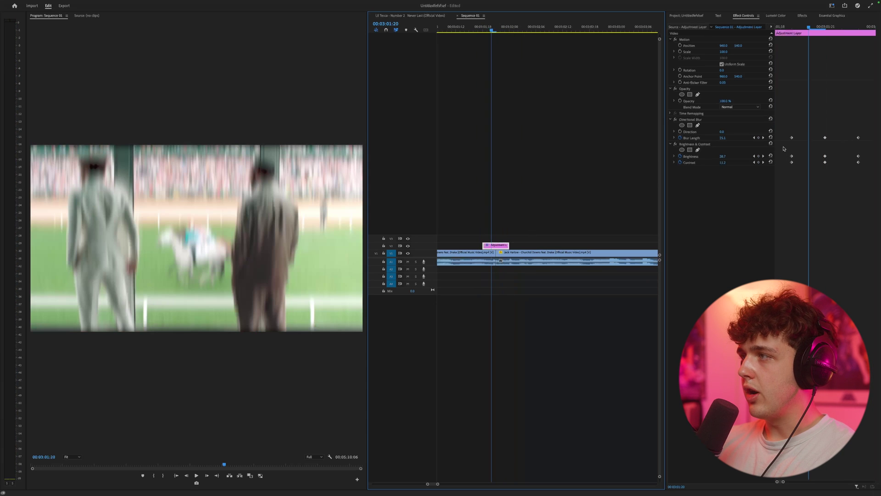
pyautogui.click(788, 131)
pyautogui.rightClick(792, 163)
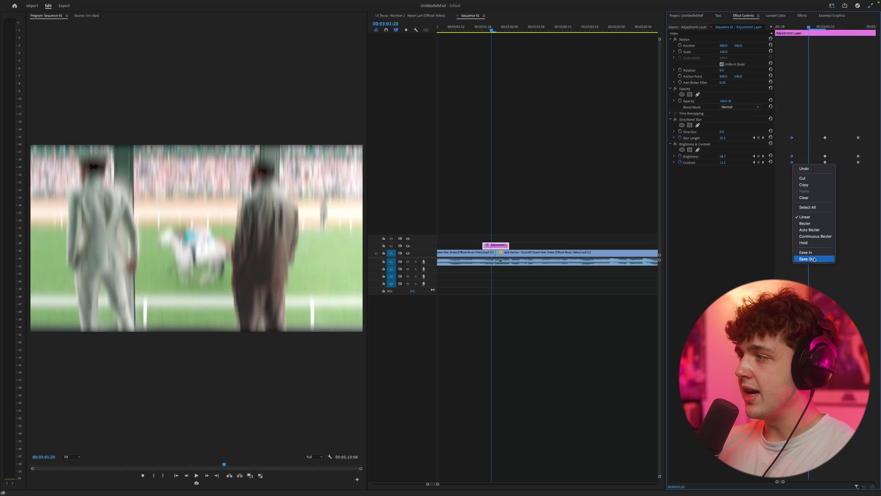
pyautogui.click(852, 289)
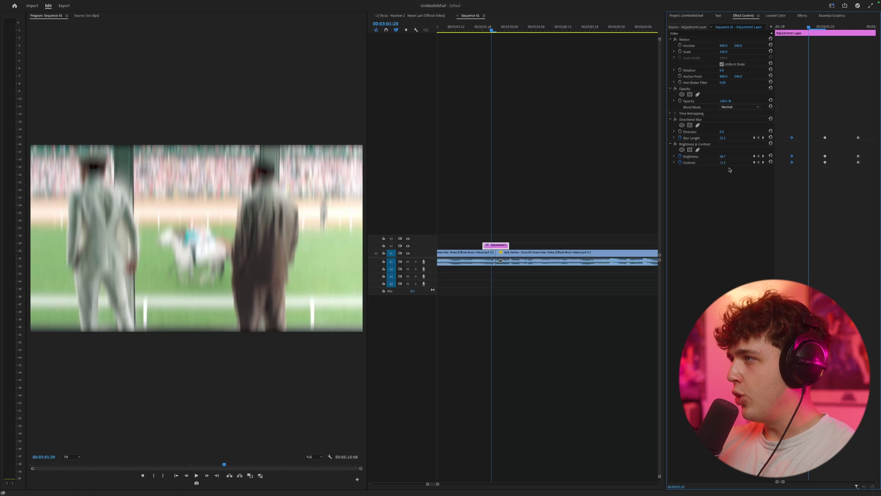
pyautogui.click(674, 163)
pyautogui.click(674, 156)
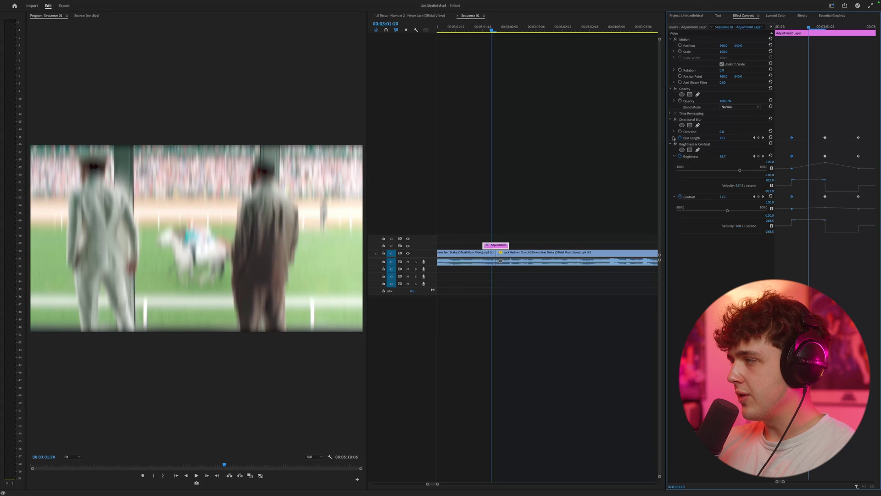
pyautogui.click(673, 138)
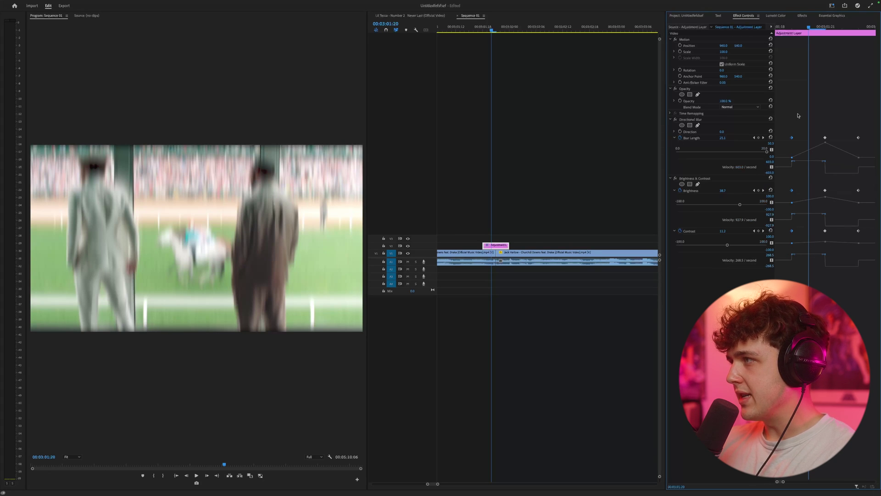
pyautogui.rightClick(793, 140)
pyautogui.click(800, 196)
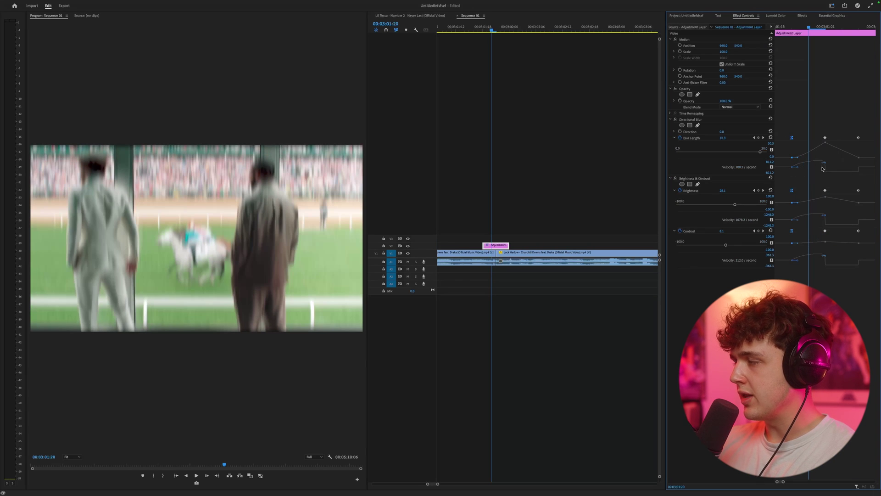
# Apply Ease In to the last Blur Length, Brightness and Contrast keyframes and play back the eased transition across the cut.
pyautogui.rightClick(858, 233)
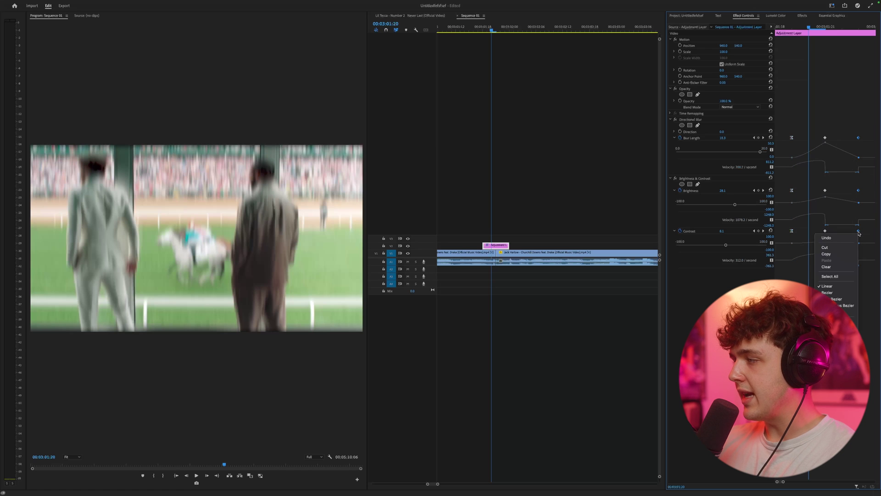
pyautogui.click(840, 321)
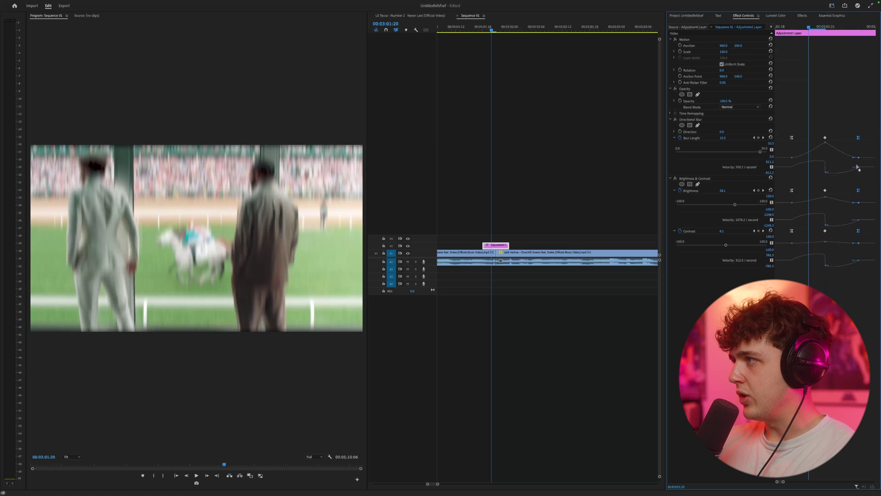
pyautogui.click(474, 31)
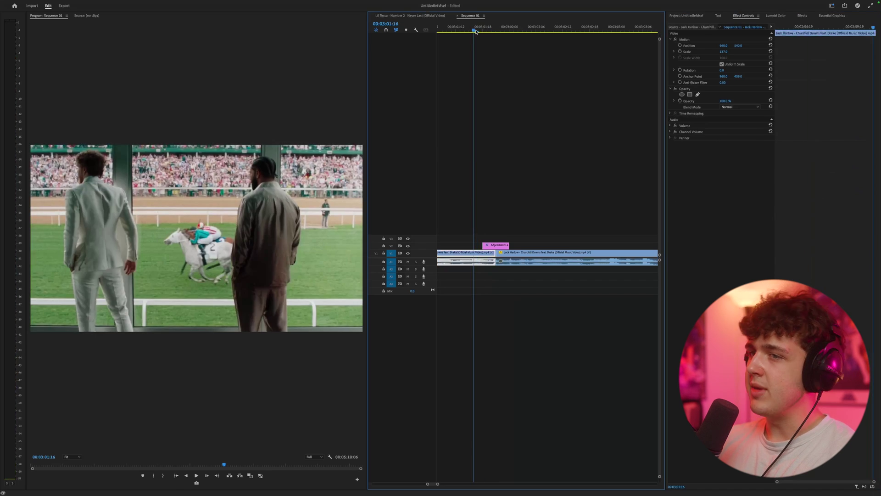
pyautogui.press('space')
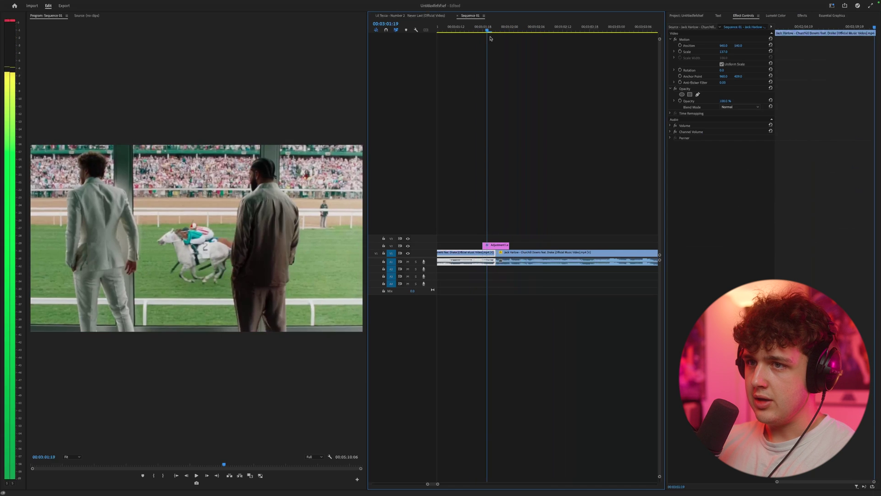
pyautogui.press('space')
pyautogui.click(474, 30)
pyautogui.scroll(-4, 475, 43)
pyautogui.click(483, 31)
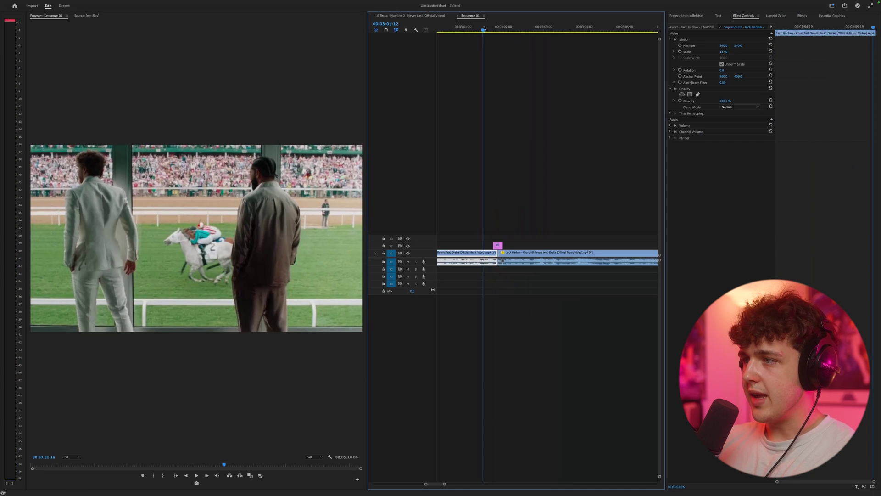
pyautogui.scroll(-1, 522, 170)
pyautogui.moveTo(491, 31)
pyautogui.mouseDown()
pyautogui.moveTo(508, 31)
pyautogui.moveTo(493, 30)
pyautogui.mouseUp()
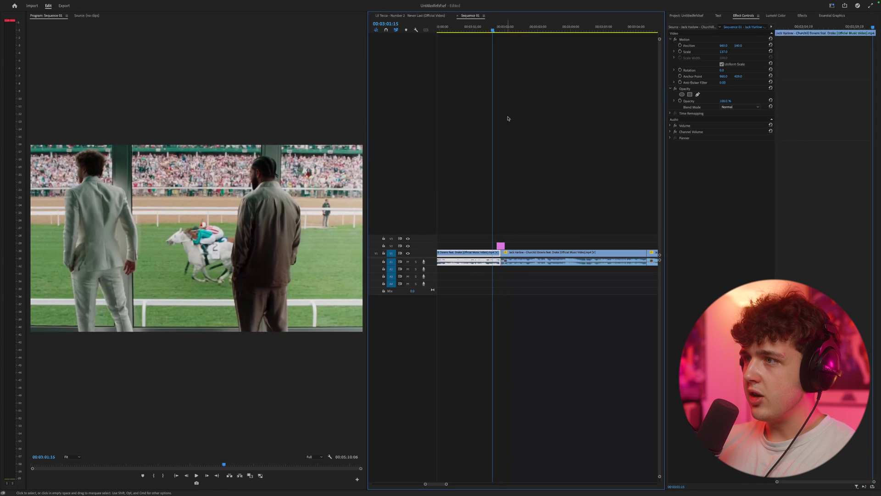
# Open the Lil Tecca sequence and play its cuts to review the existing adjustment layer transitions around 00:00:39:06.
pyautogui.click(433, 17)
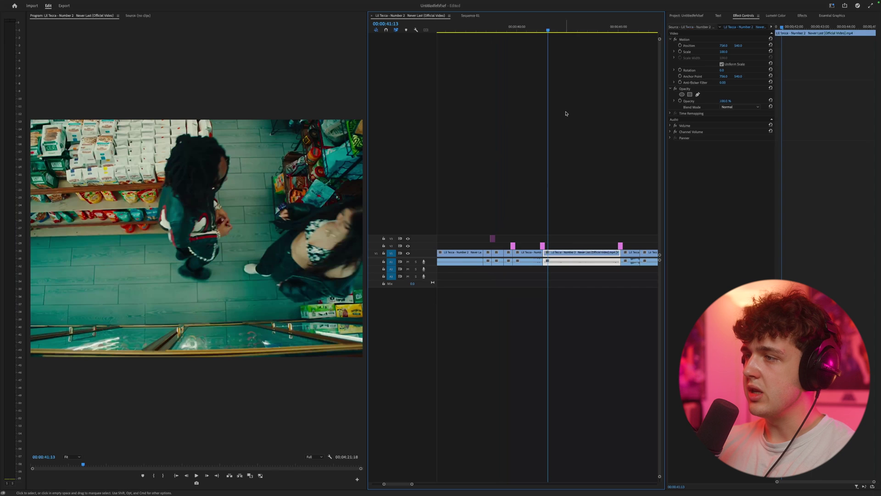
pyautogui.moveTo(506, 29); pyautogui.dragTo(500, 30)
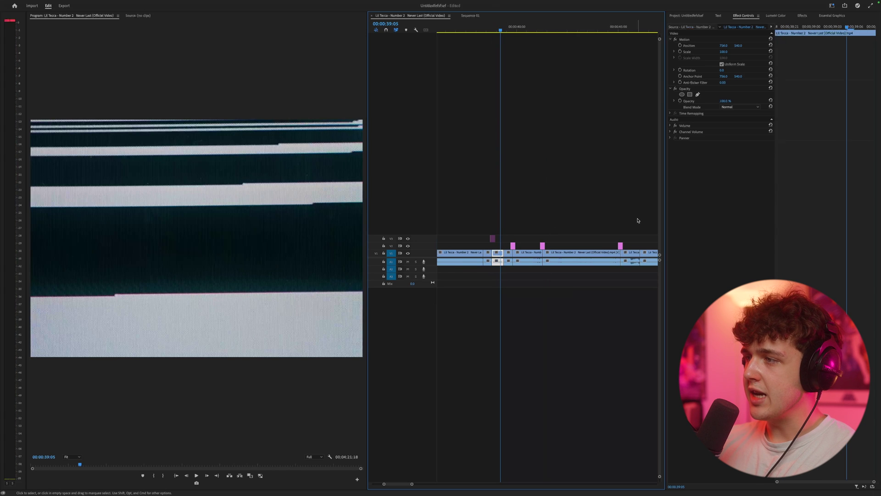
pyautogui.moveTo(637, 220); pyautogui.dragTo(509, 247)
pyautogui.press('space')
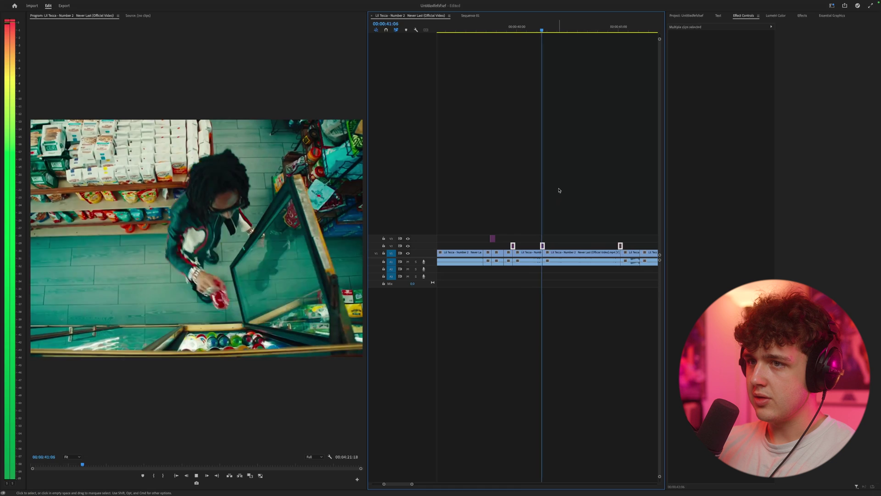
pyautogui.press('space')
pyautogui.press('super+z')
pyautogui.click(501, 28)
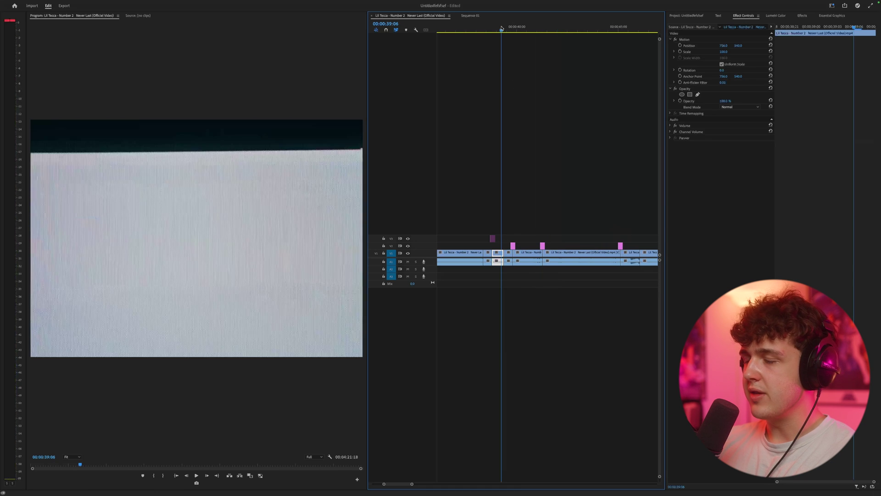
pyautogui.press('space')
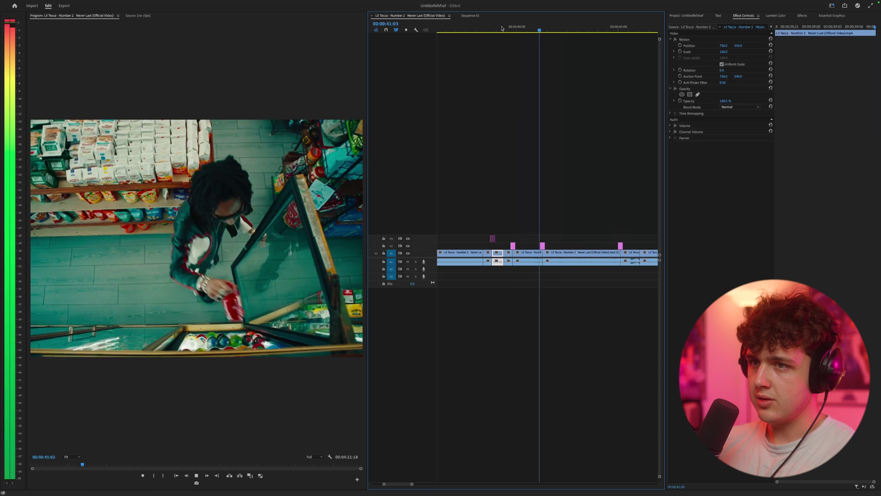
pyautogui.click(502, 28)
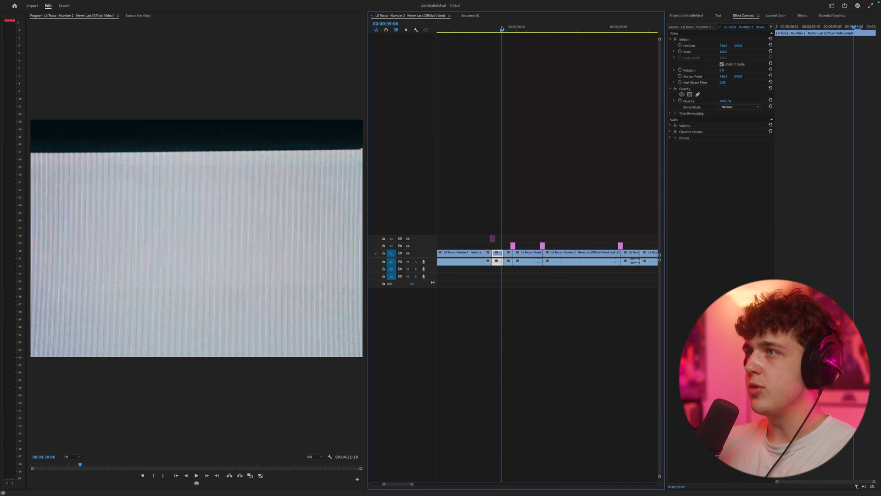
# Return to Sequence 01, copy the transition adjustment layer onto the next cut, and play back that cut.
pyautogui.click(478, 15)
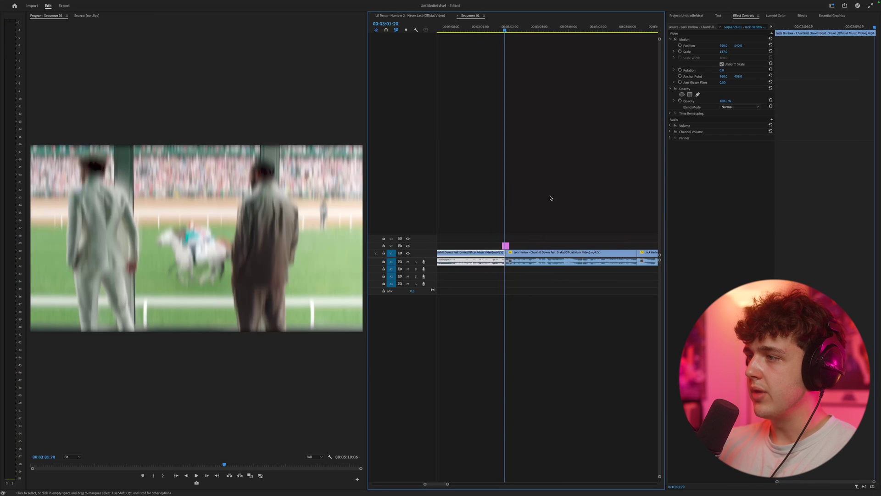
pyautogui.moveTo(511, 249); pyautogui.dragTo(632, 248)
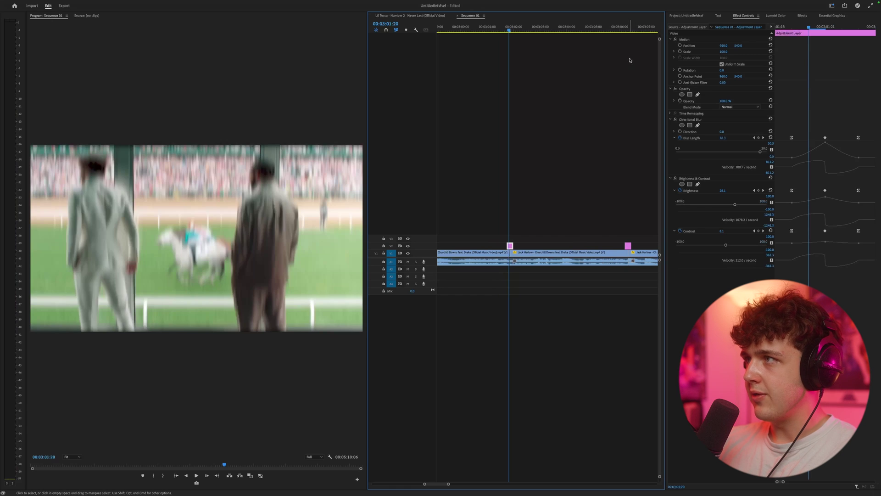
pyautogui.click(615, 25)
pyautogui.press('space')
pyautogui.click(615, 26)
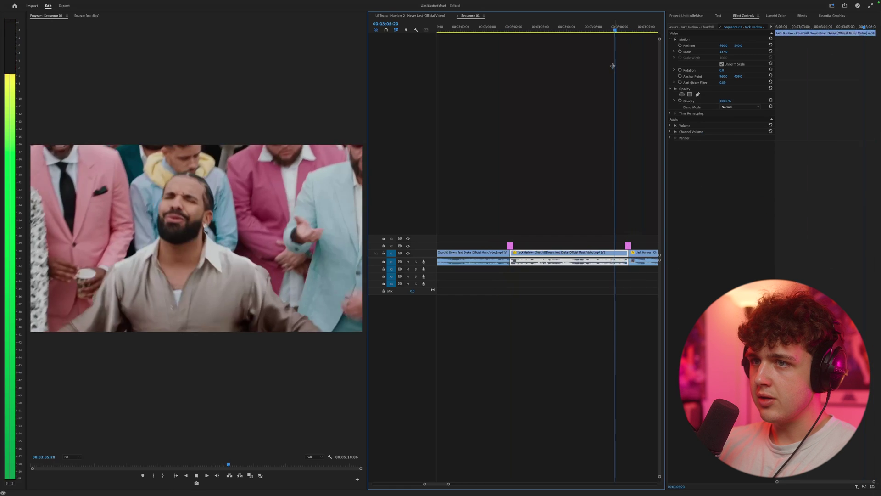
pyautogui.press('space')
# Select the copied adjustment layer and place the playhead on its middle keyframes at 00:03:06:08.
pyautogui.hscroll(3, 565, 138)
pyautogui.click(552, 30)
pyautogui.moveTo(553, 31); pyautogui.dragTo(558, 31)
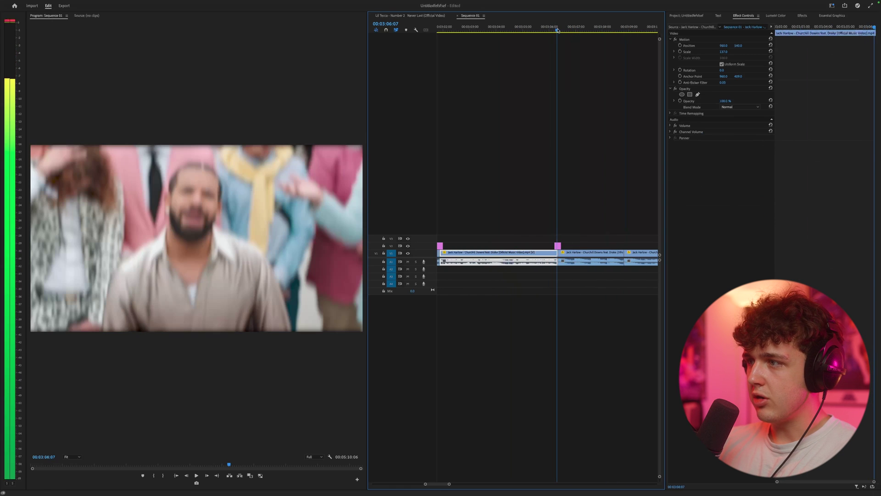
pyautogui.click(559, 246)
pyautogui.click(826, 27)
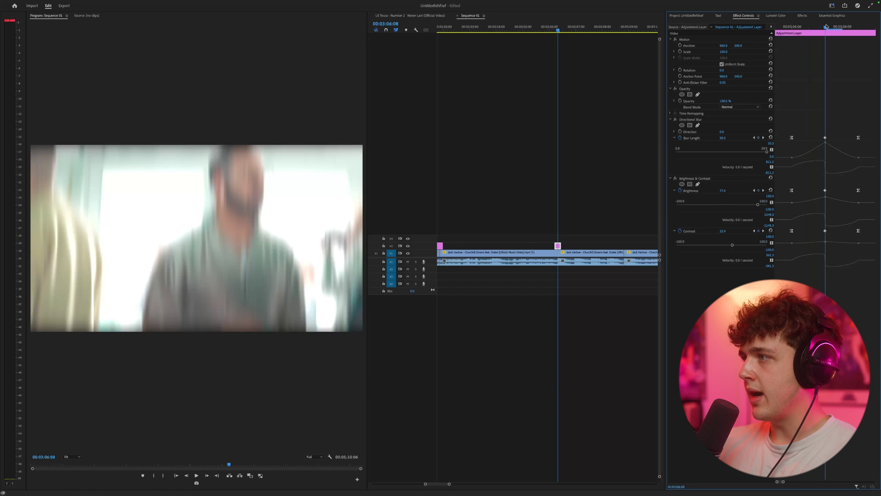